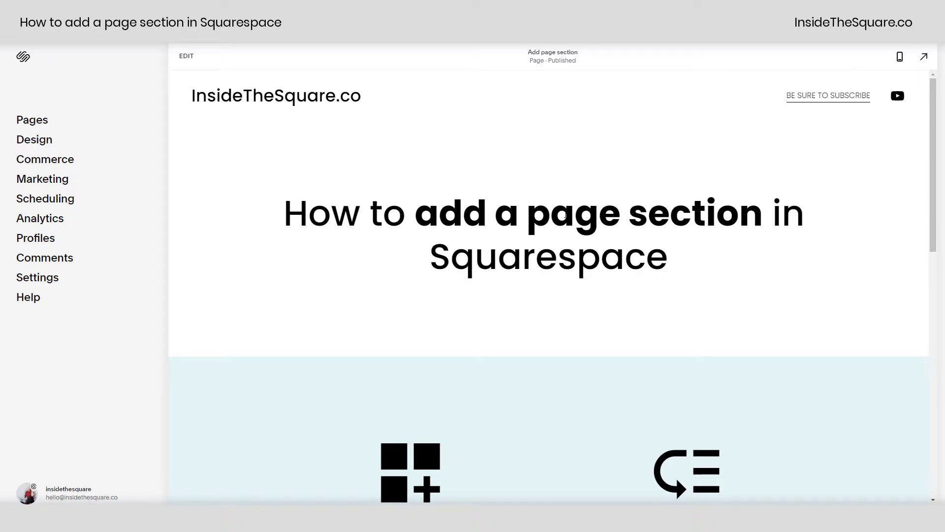
# Step: Put the 'Add page section' page into the full-screen editor
pyautogui.scroll(-4, 576, 240)
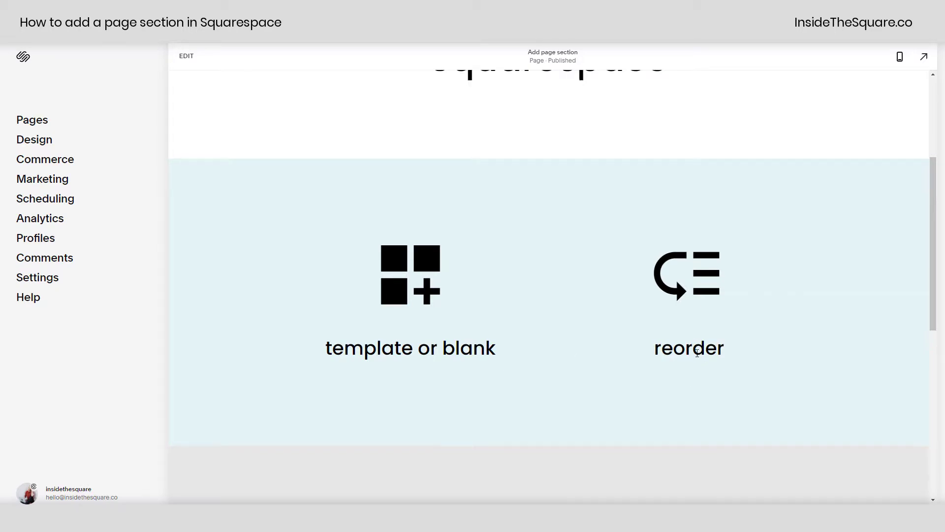
pyautogui.scroll(-5, 697, 352)
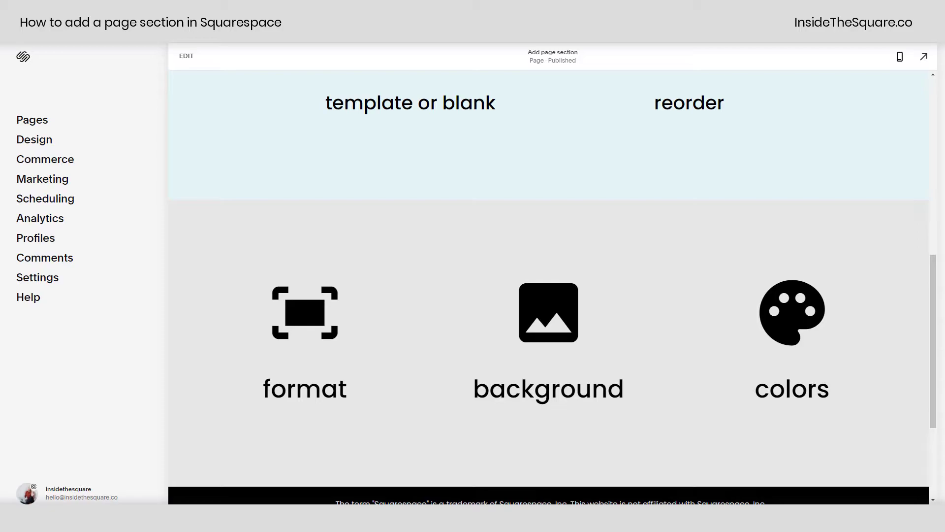
pyautogui.scroll(10, 661, 324)
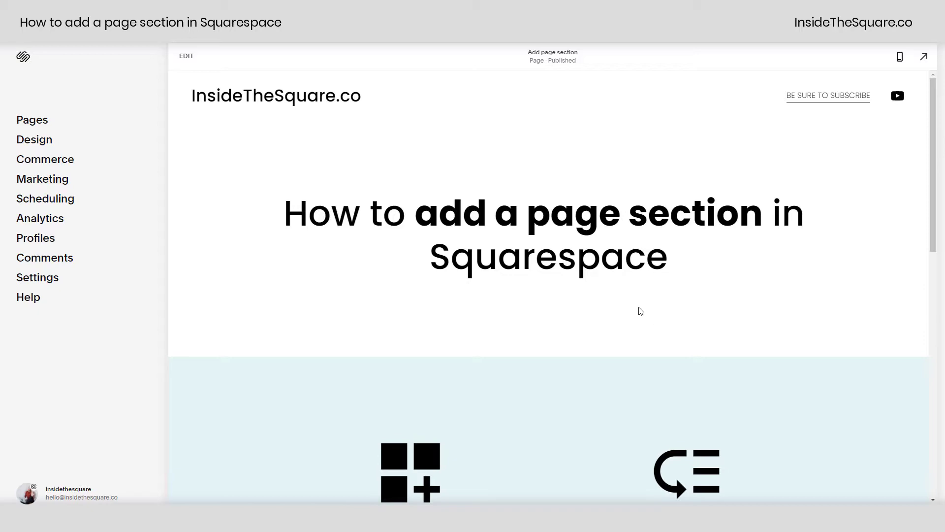
pyautogui.click(193, 56)
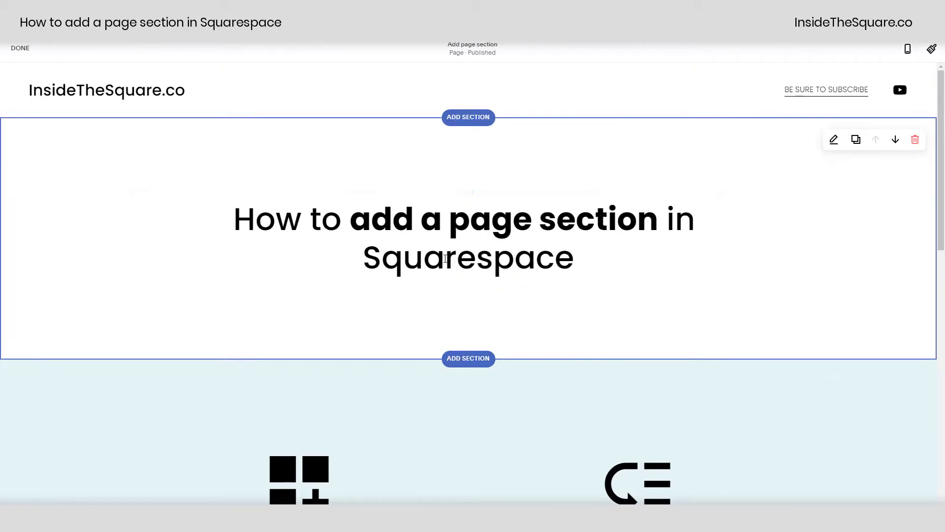
# Step: Insert the Headlines section with the mountain-and-wooden-cabin photo below the title
pyautogui.click(470, 360)
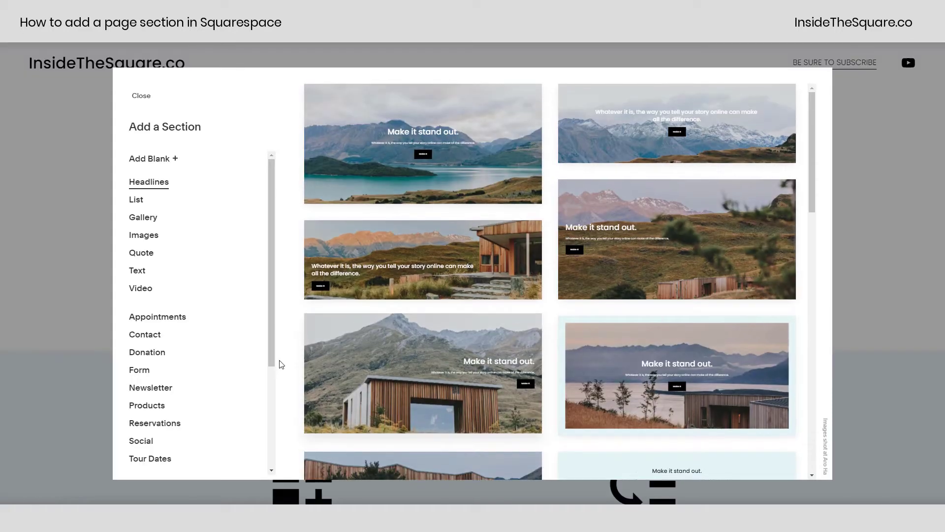
pyautogui.scroll(-8, 561, 352)
pyautogui.scroll(10, 562, 353)
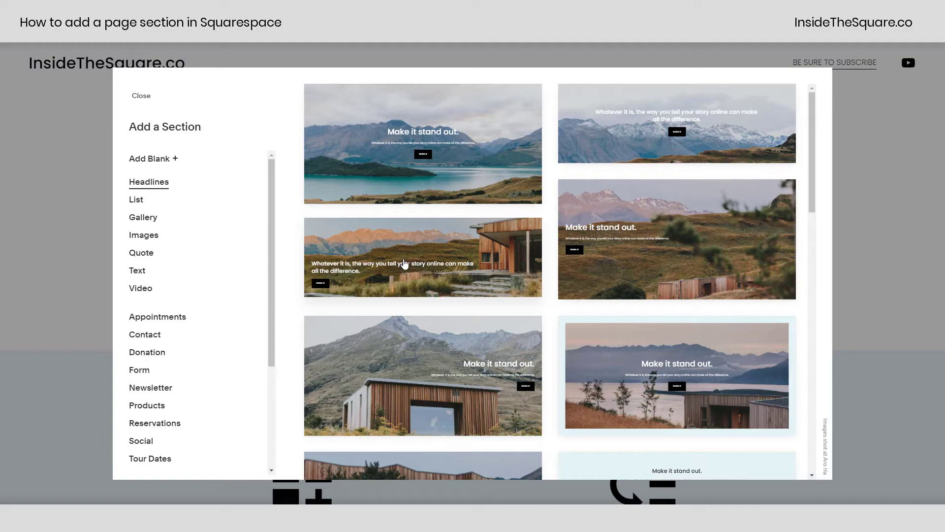
pyautogui.click(403, 265)
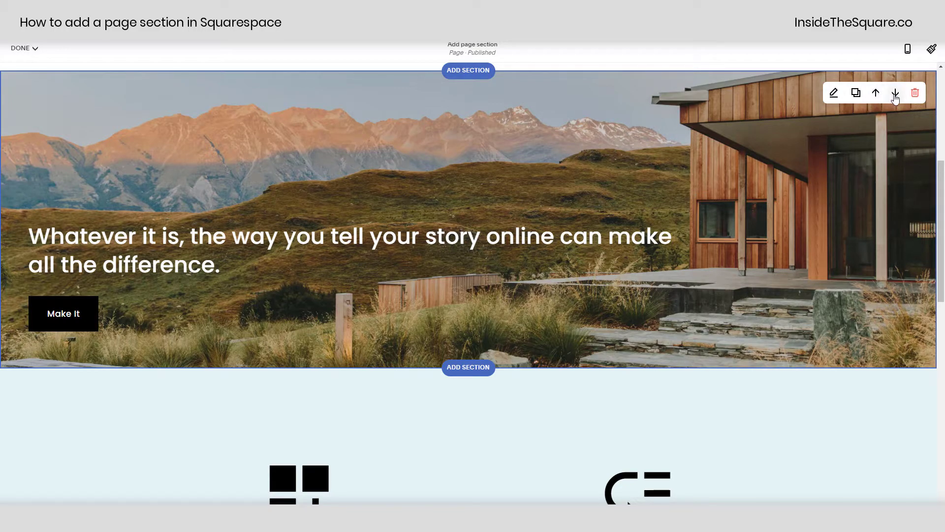
# Step: Place the cabin section between the light-blue section and the grey format/background/colors section
pyautogui.click(896, 93)
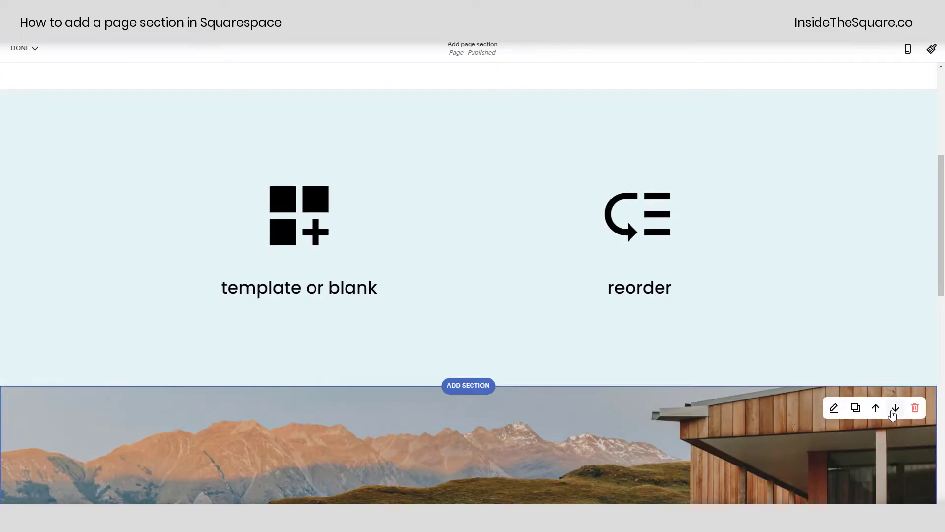
pyautogui.scroll(-2, 786, 329)
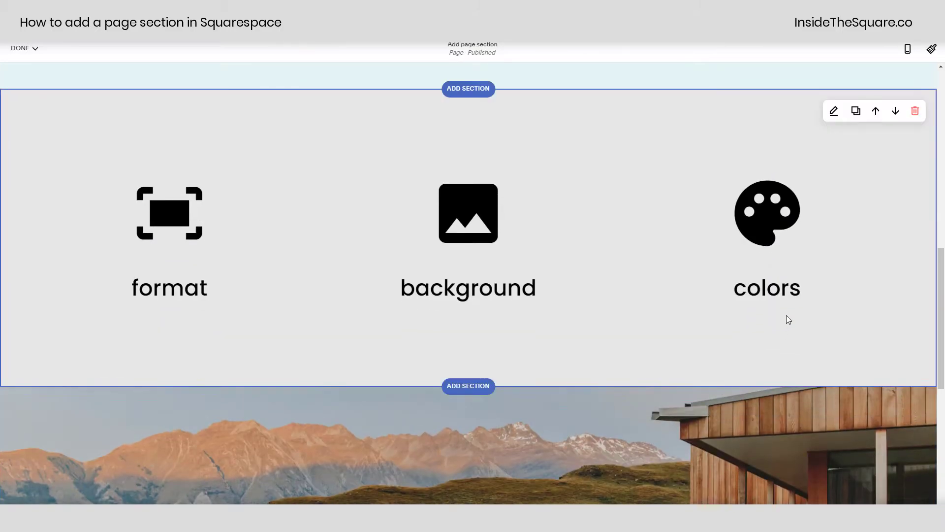
pyautogui.scroll(-3, 787, 315)
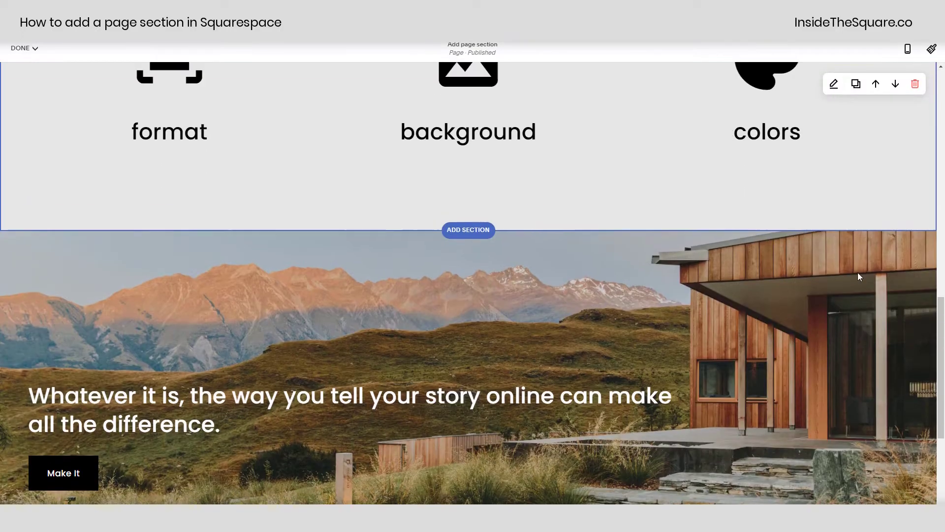
pyautogui.click(875, 261)
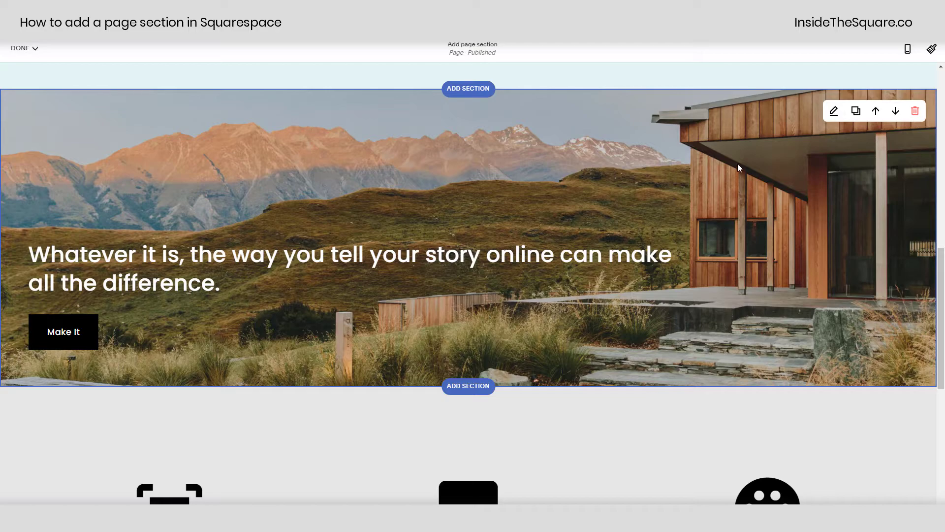
# Step: Set the cabin section's height to a custom value of 59
pyautogui.click(833, 111)
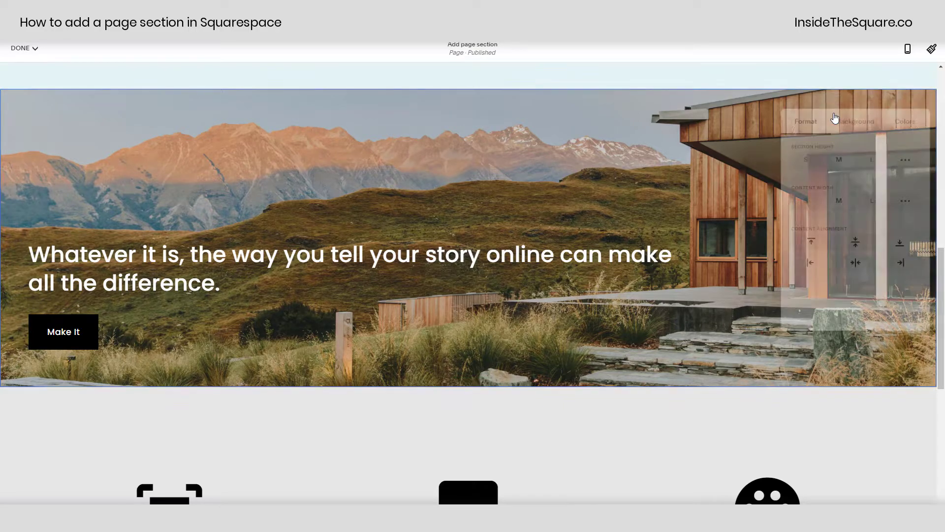
pyautogui.click(804, 163)
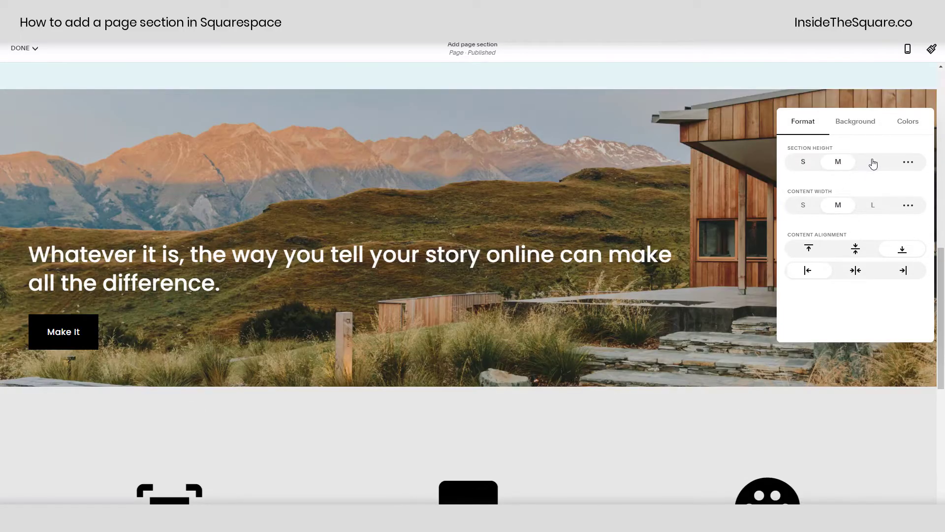
pyautogui.click(873, 161)
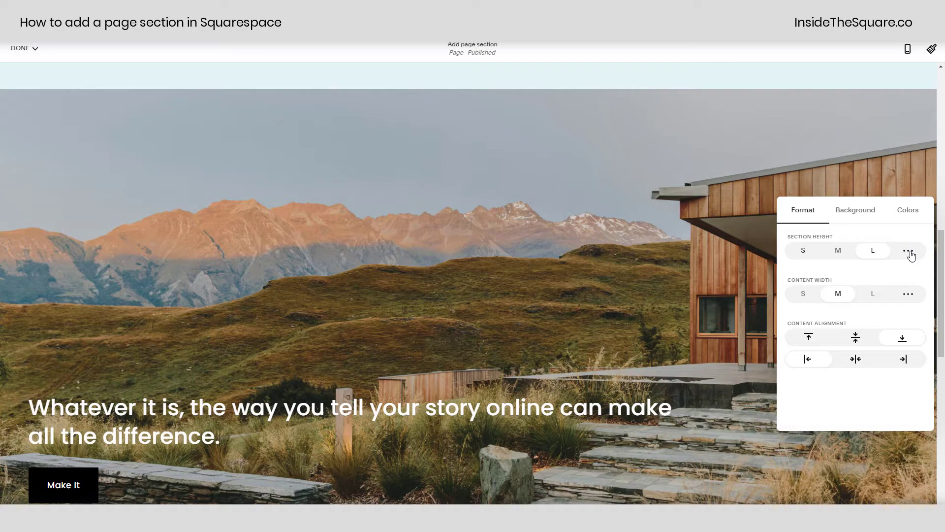
pyautogui.click(910, 253)
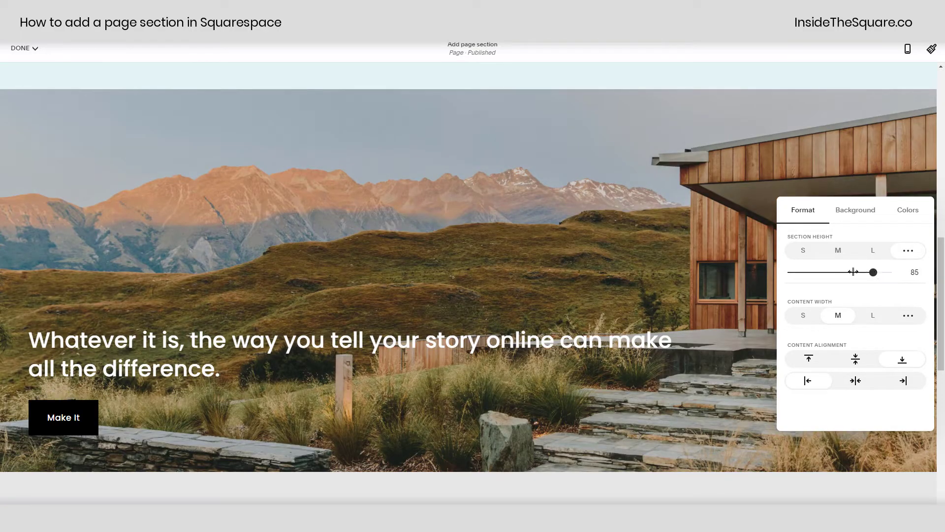
pyautogui.moveTo(853, 271); pyautogui.dragTo(844, 272)
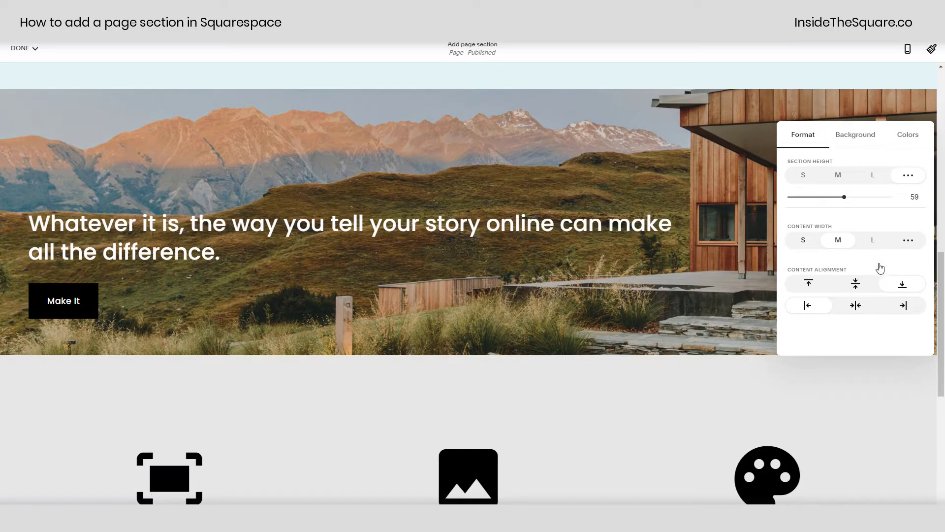
# Step: Set the content width to a custom 73 and align the content bottom-right
pyautogui.click(872, 240)
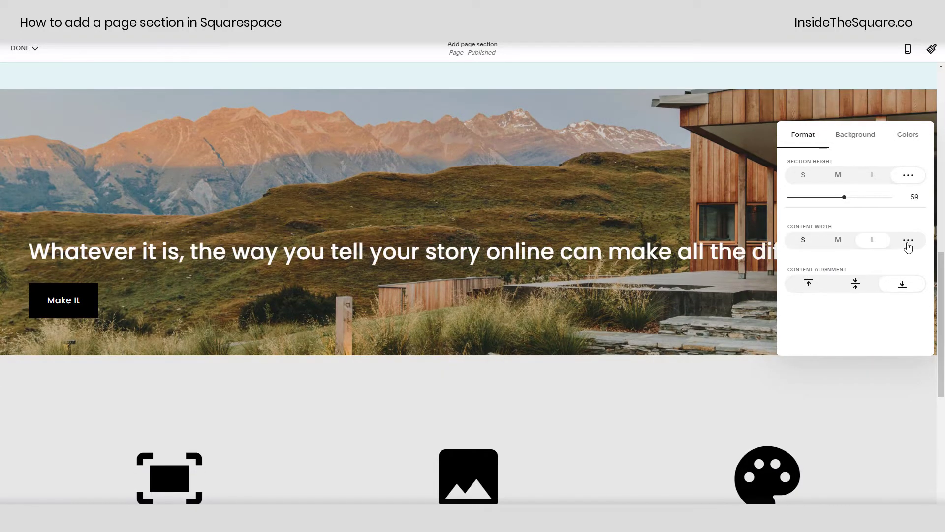
pyautogui.click(907, 243)
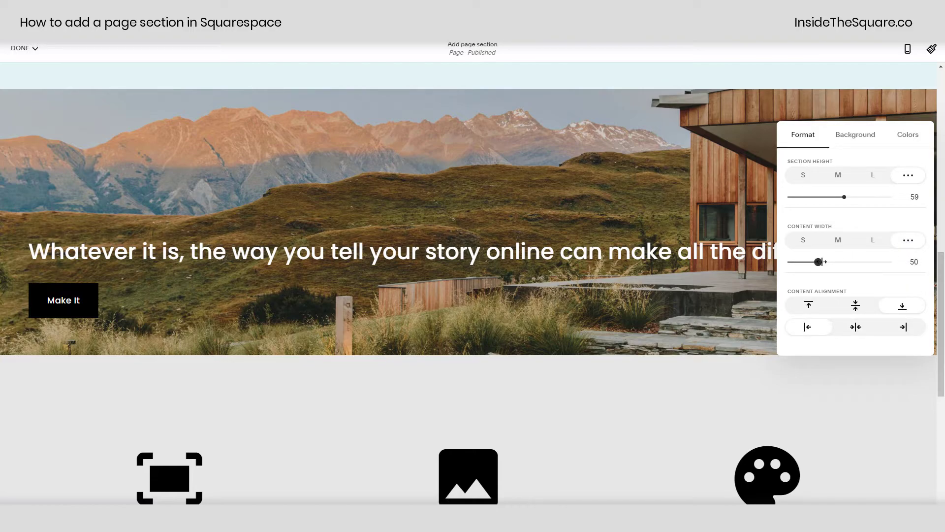
pyautogui.moveTo(868, 262); pyautogui.dragTo(851, 262)
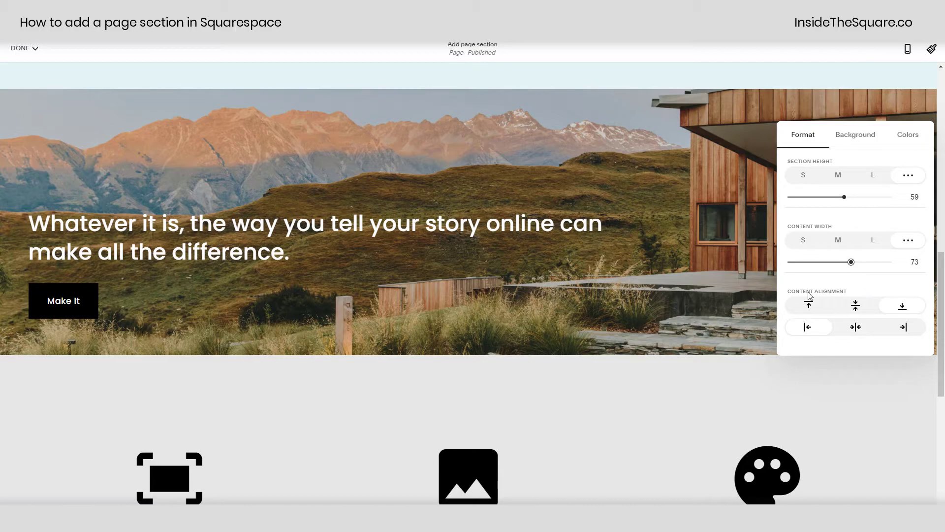
pyautogui.click(810, 305)
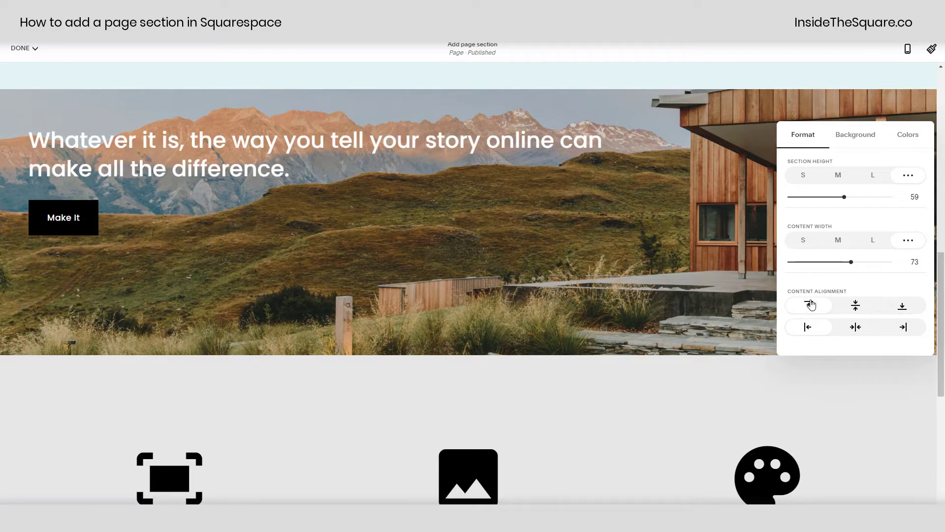
pyautogui.click(848, 302)
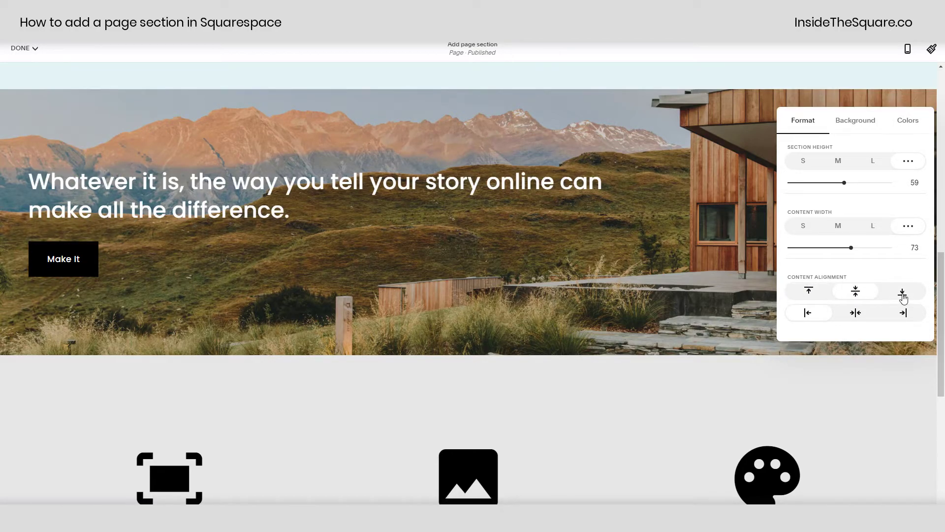
pyautogui.click(903, 293)
pyautogui.click(855, 315)
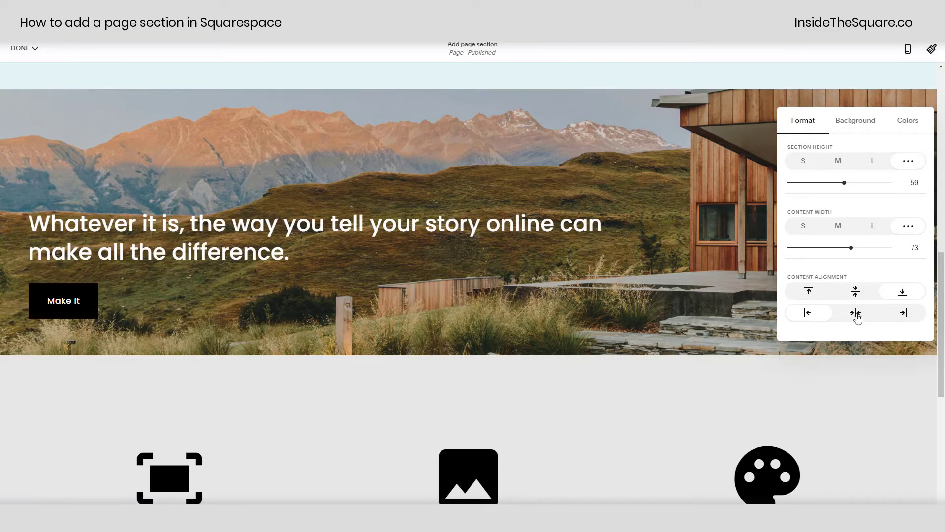
pyautogui.click(910, 322)
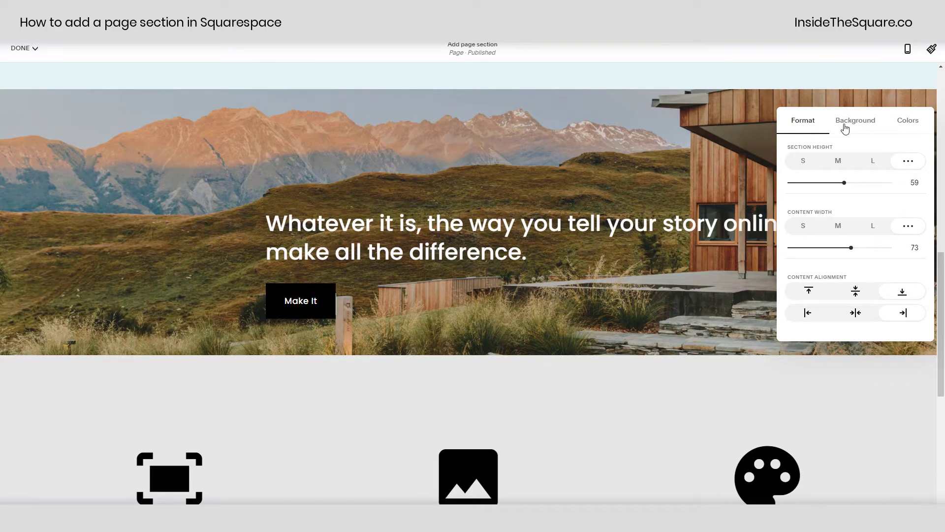
# Step: Shift the background image's focal point so the stone steps and paving fill the section
pyautogui.click(868, 124)
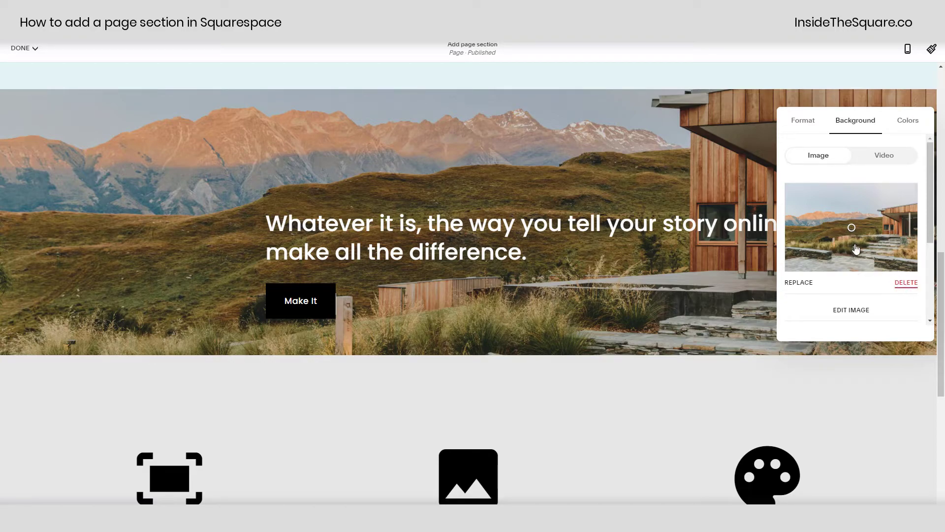
pyautogui.moveTo(851, 228)
pyautogui.mouseDown()
pyautogui.moveTo(851, 207)
pyautogui.moveTo(850, 238)
pyautogui.mouseUp()
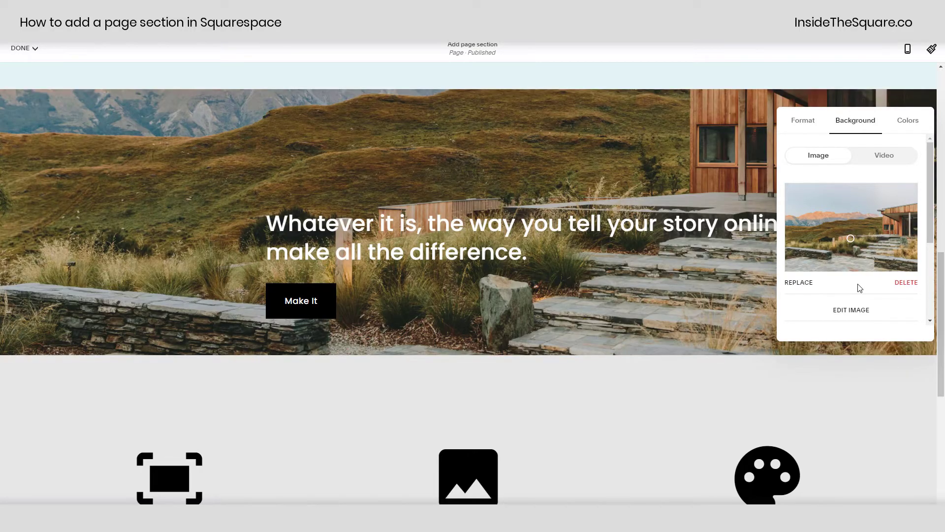
pyautogui.moveTo(851, 238); pyautogui.dragTo(852, 238)
pyautogui.click(853, 251)
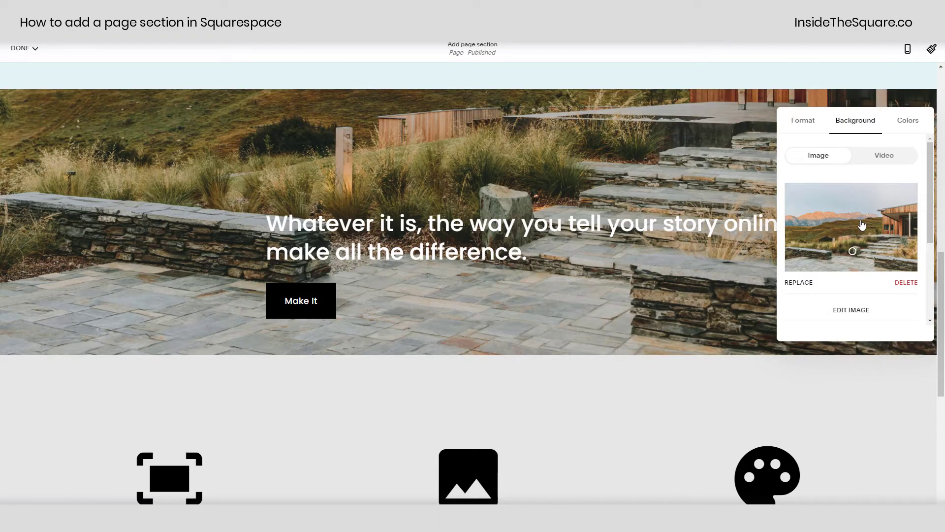
# Step: Check the page in mobile preview, then return to desktop and reopen the section settings
pyautogui.click(909, 51)
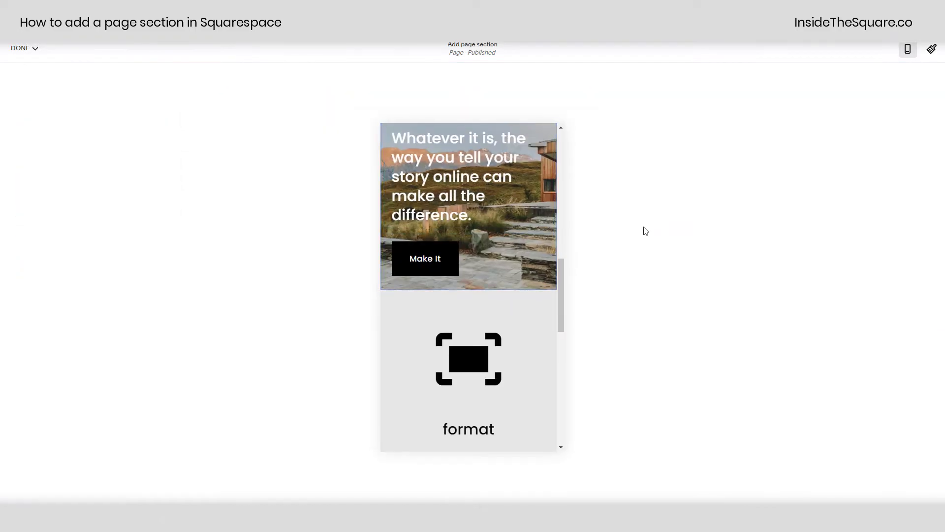
pyautogui.scroll(1, 460, 196)
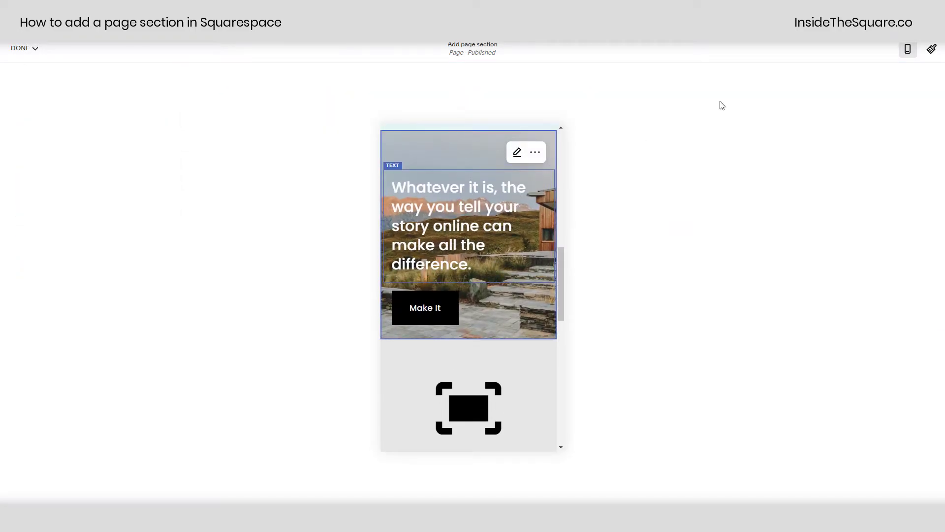
pyautogui.click(907, 50)
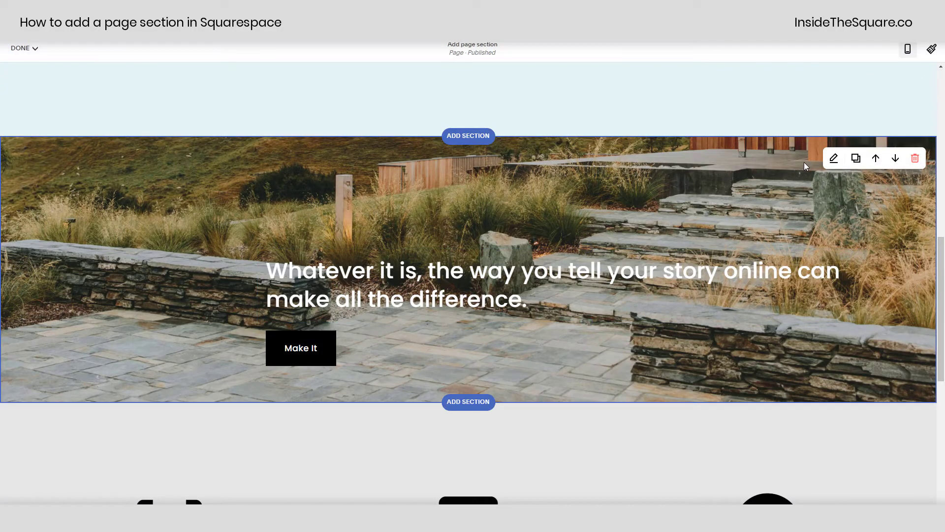
pyautogui.click(833, 158)
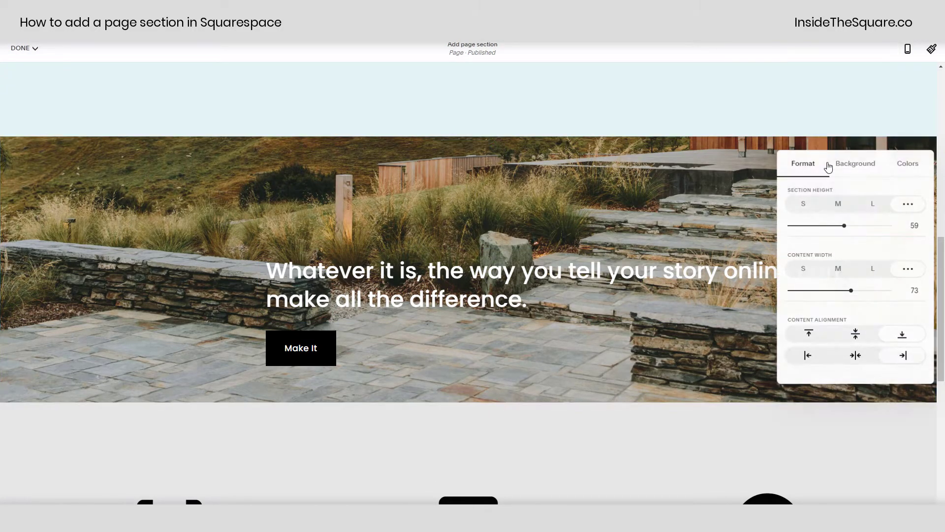
# Step: Try a video background, revert to the photo, and move its focal point up to show mountains and cabin
pyautogui.click(855, 167)
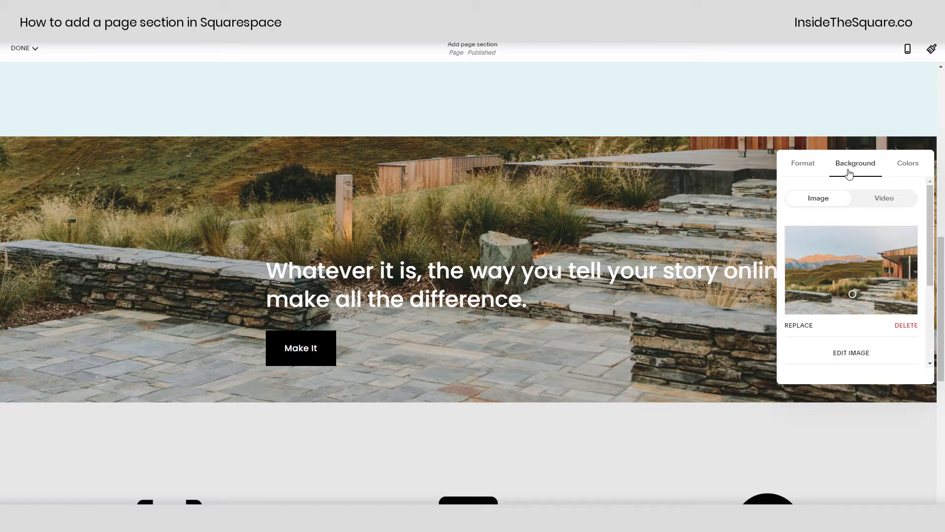
pyautogui.click(886, 200)
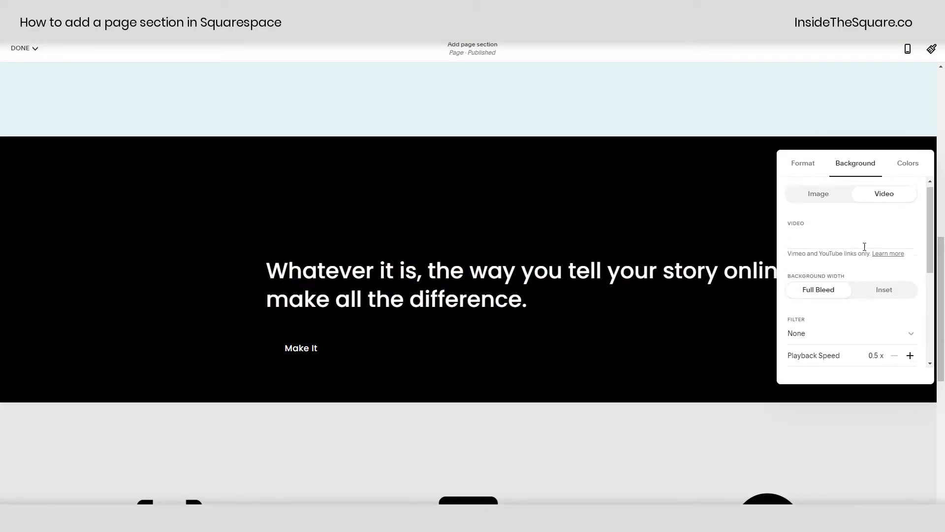
pyautogui.scroll(-2, 864, 246)
pyautogui.scroll(-2, 867, 303)
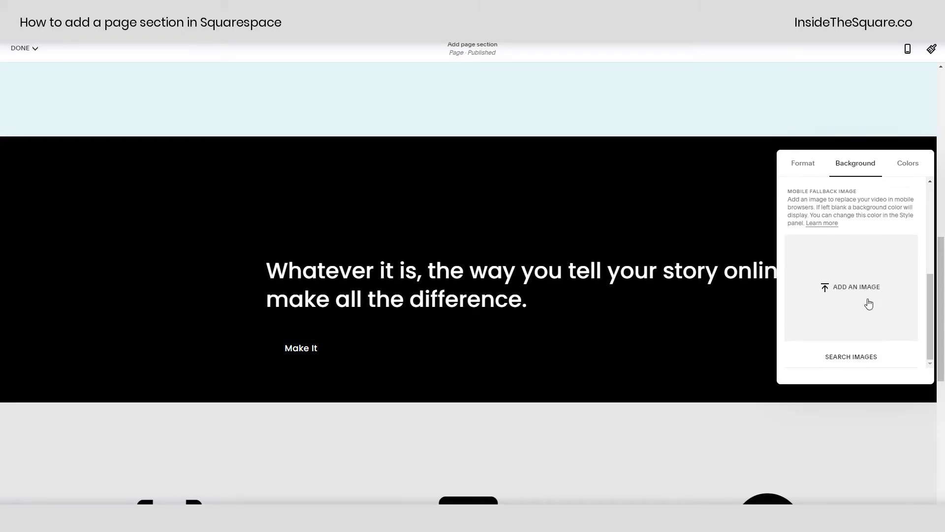
pyautogui.scroll(5, 837, 275)
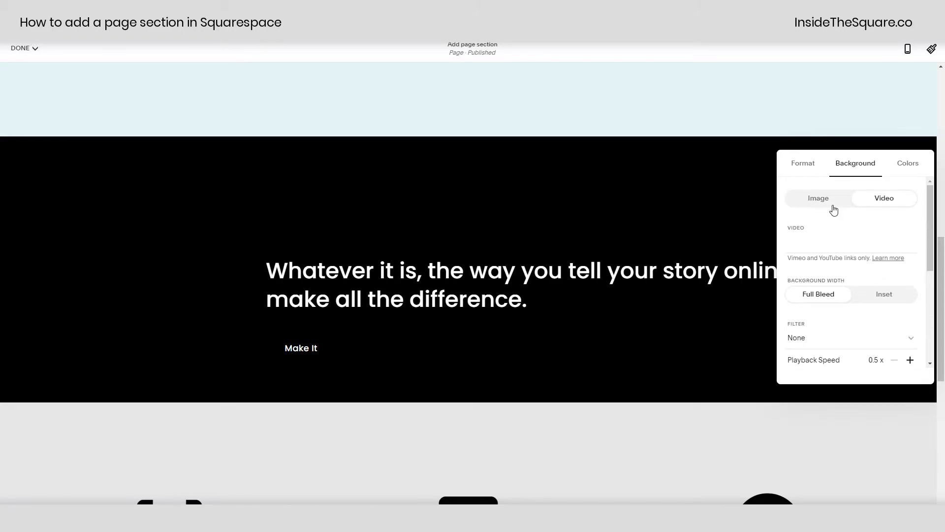
pyautogui.click(832, 206)
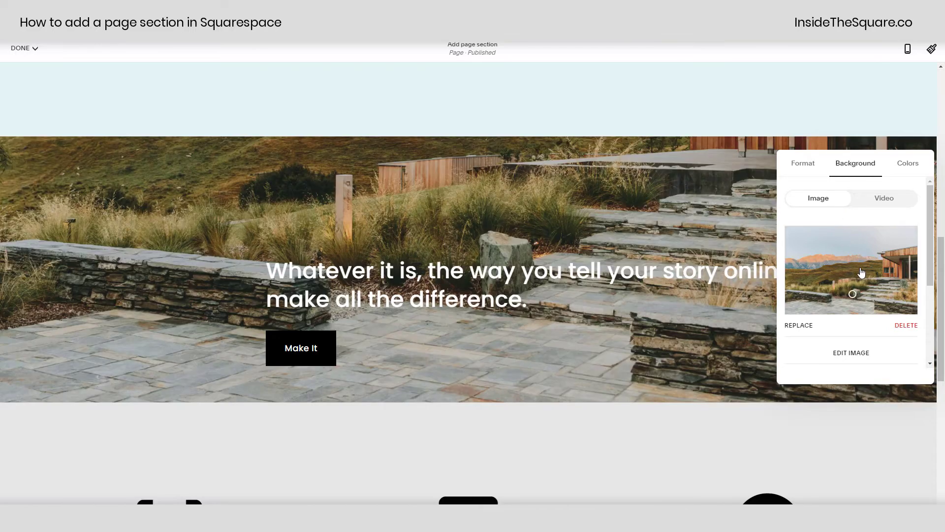
pyautogui.moveTo(852, 293); pyautogui.dragTo(852, 270)
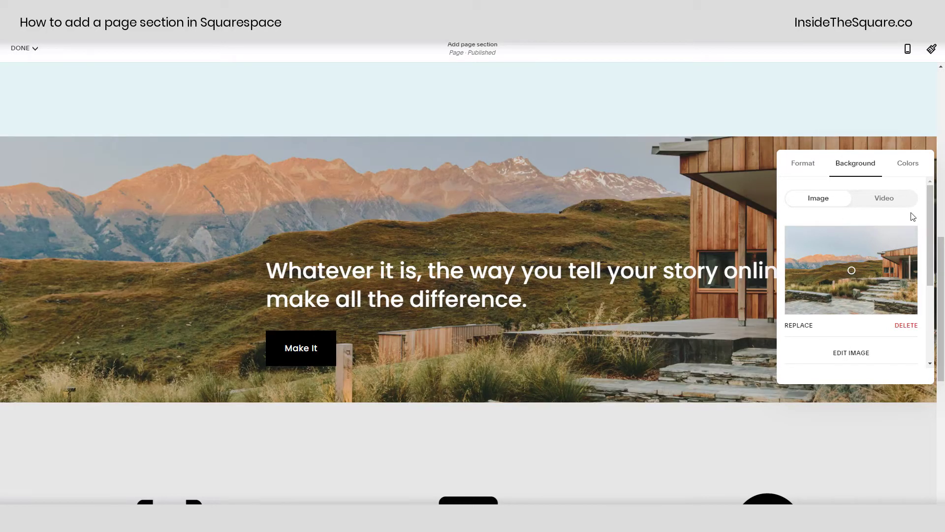
# Step: Switch the cabin section's colour theme to Light 1 after briefly trying Lightest 1
pyautogui.click(910, 172)
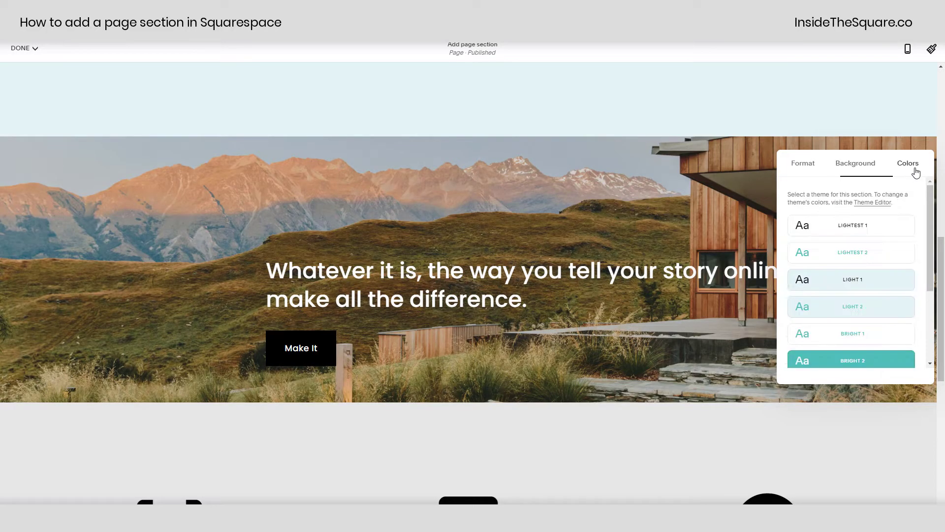
pyautogui.scroll(-3, 883, 244)
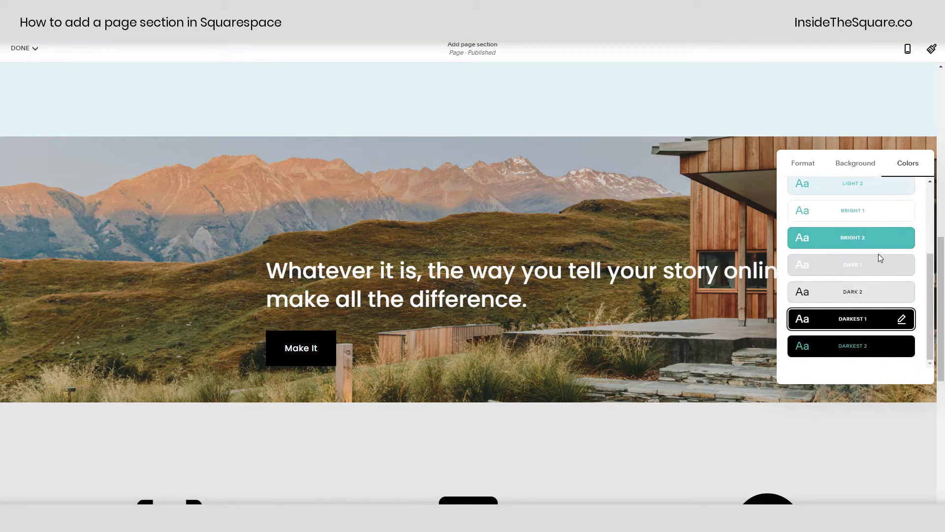
pyautogui.scroll(3, 876, 279)
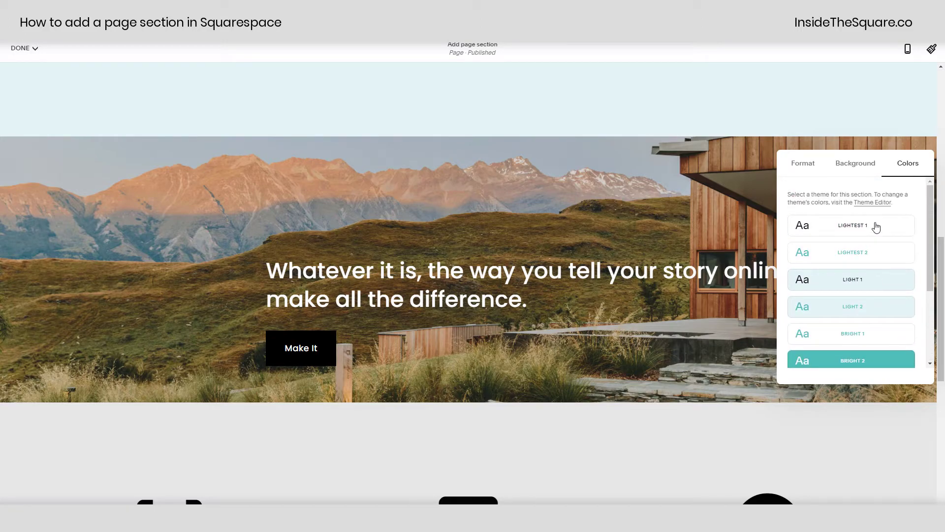
pyautogui.click(875, 227)
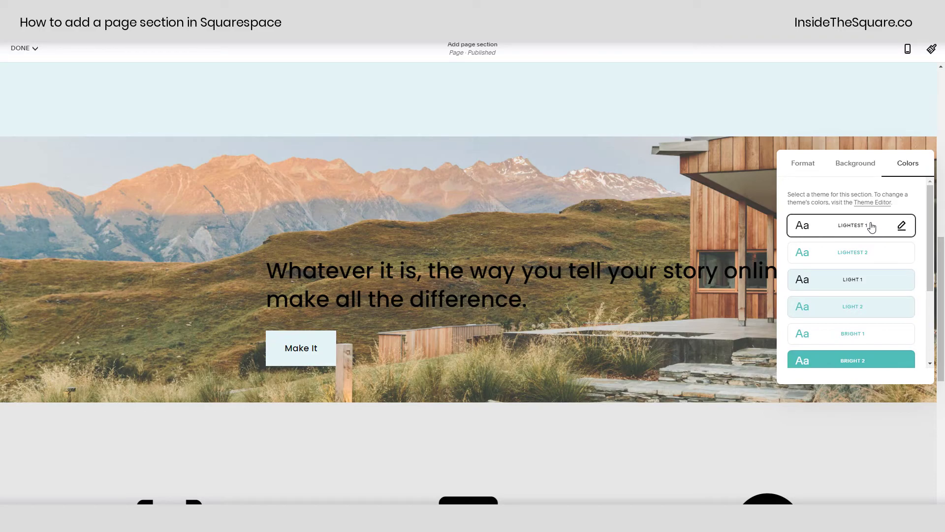
pyautogui.click(876, 281)
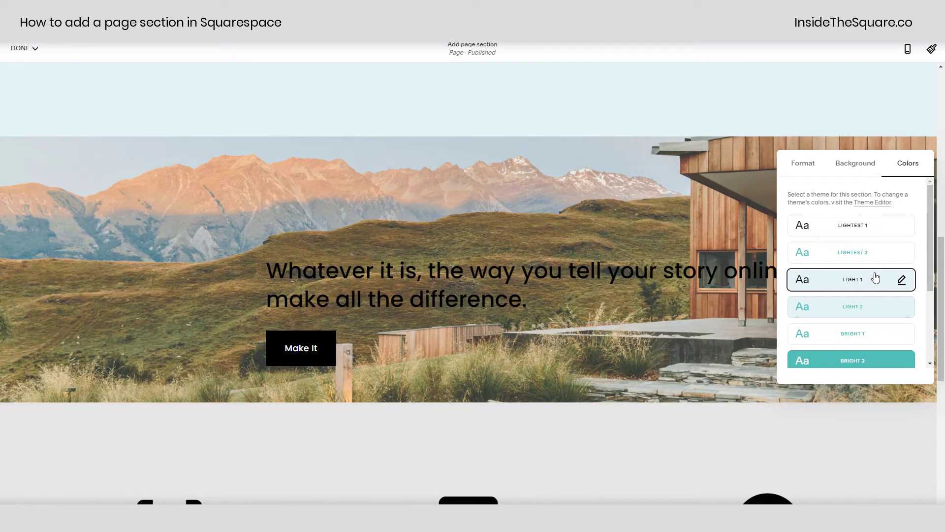
pyautogui.scroll(-3, 816, 315)
pyautogui.scroll(3, 803, 246)
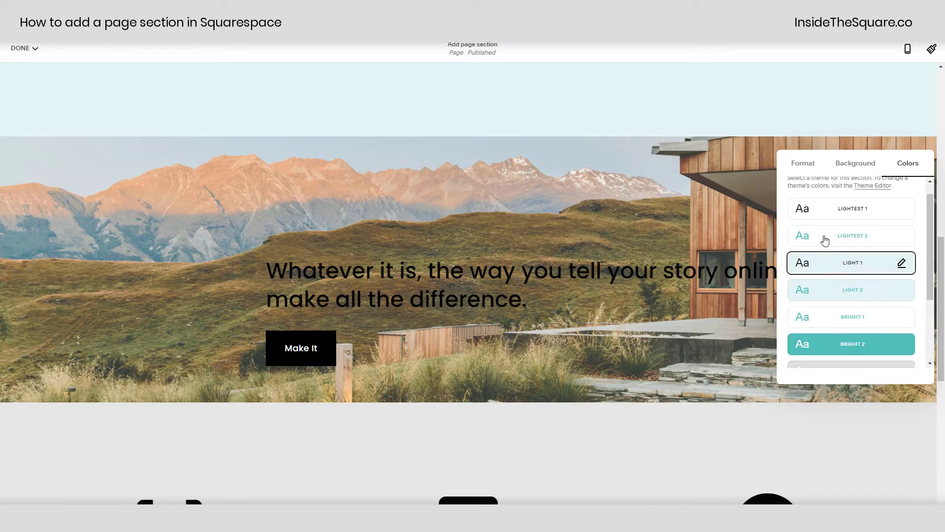
# Step: Add the image-left 'Make it stand out' layout and keep it below the mountain section
pyautogui.click(674, 203)
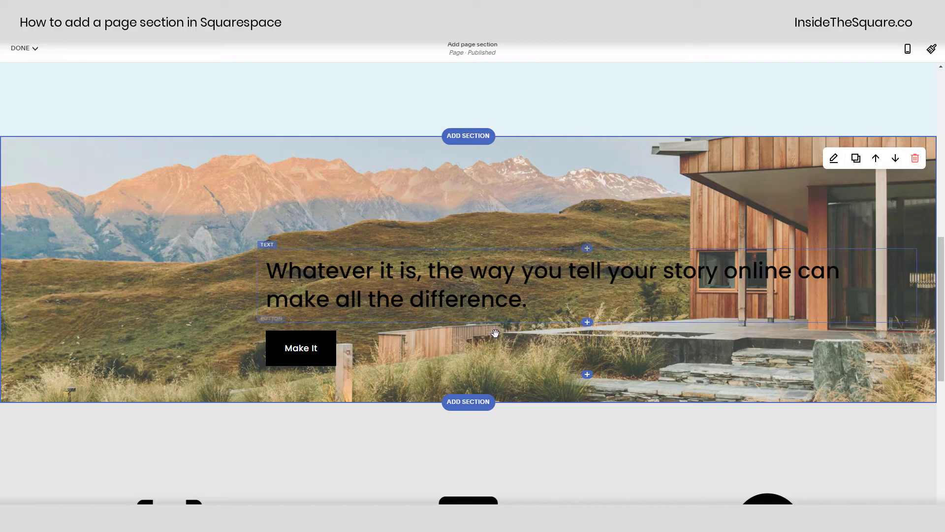
pyautogui.scroll(-5, 517, 315)
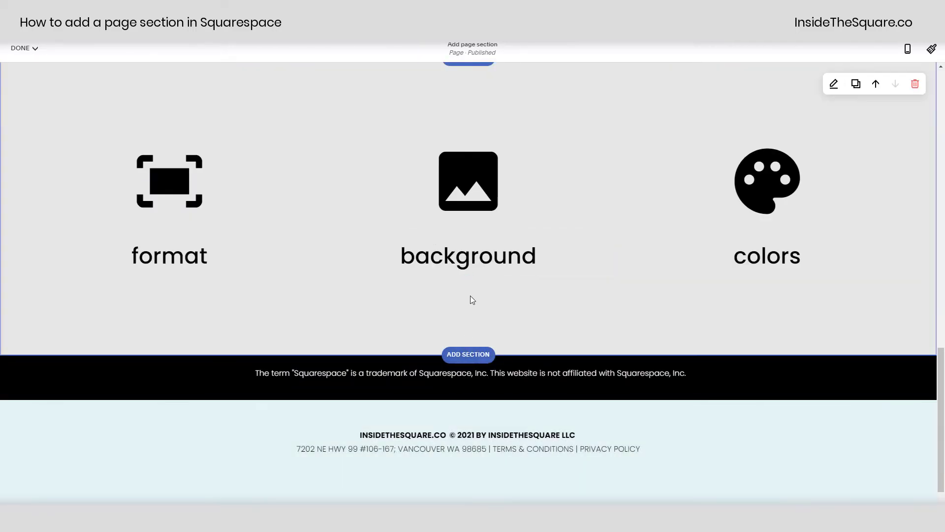
pyautogui.scroll(5, 472, 300)
pyautogui.click(468, 354)
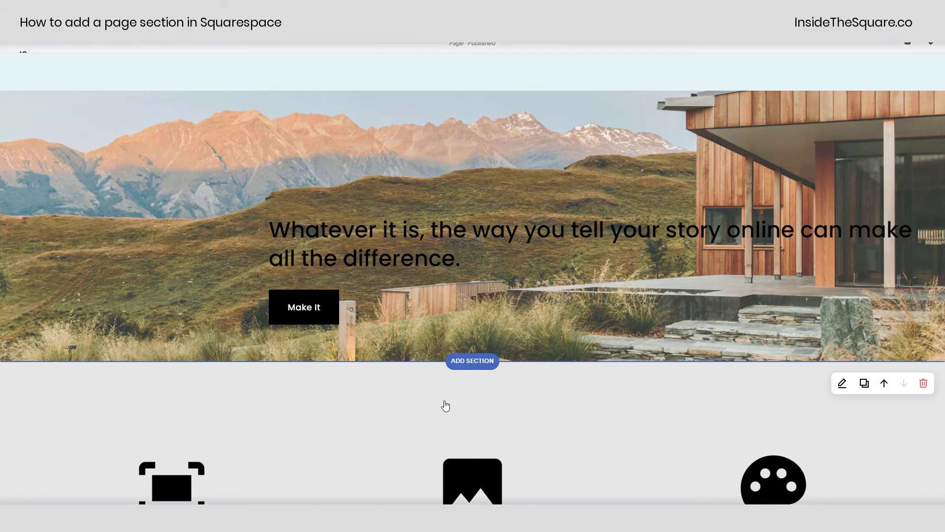
pyautogui.scroll(-10, 462, 354)
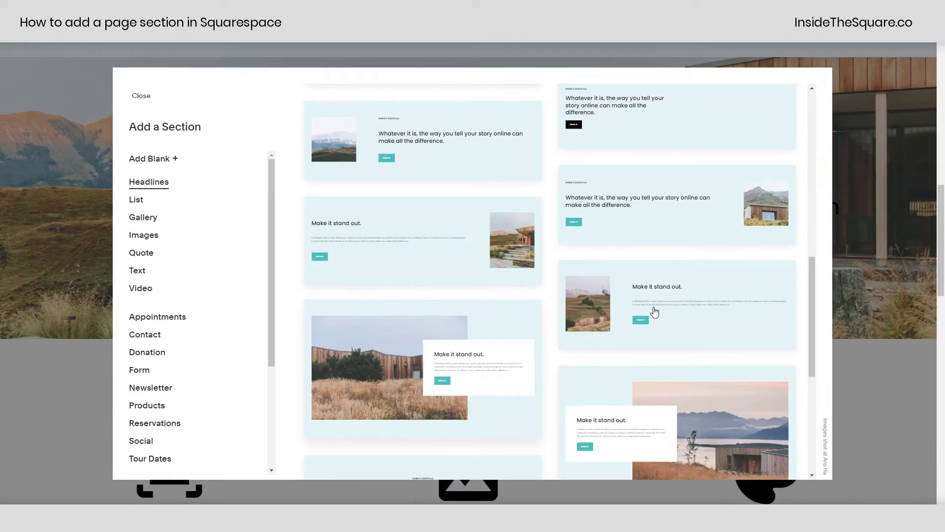
pyautogui.click(655, 311)
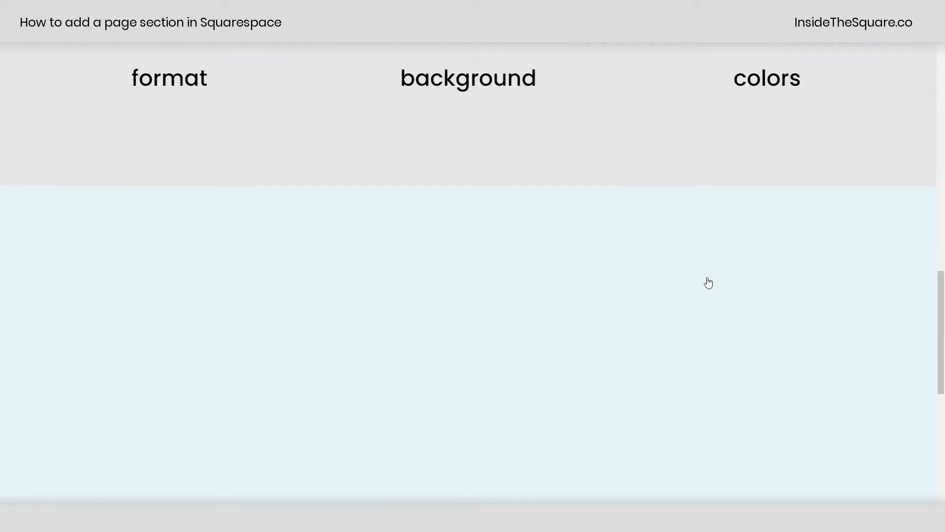
pyautogui.scroll(2, 837, 140)
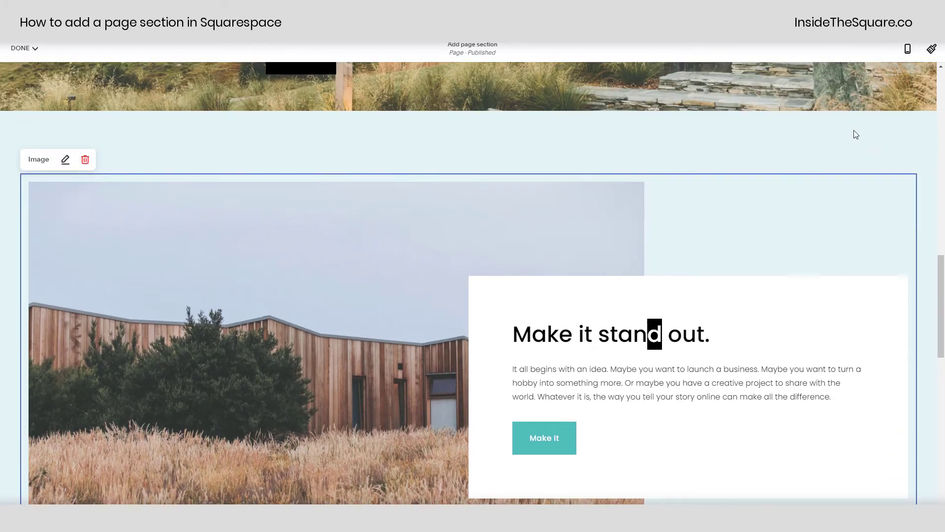
pyautogui.click(877, 158)
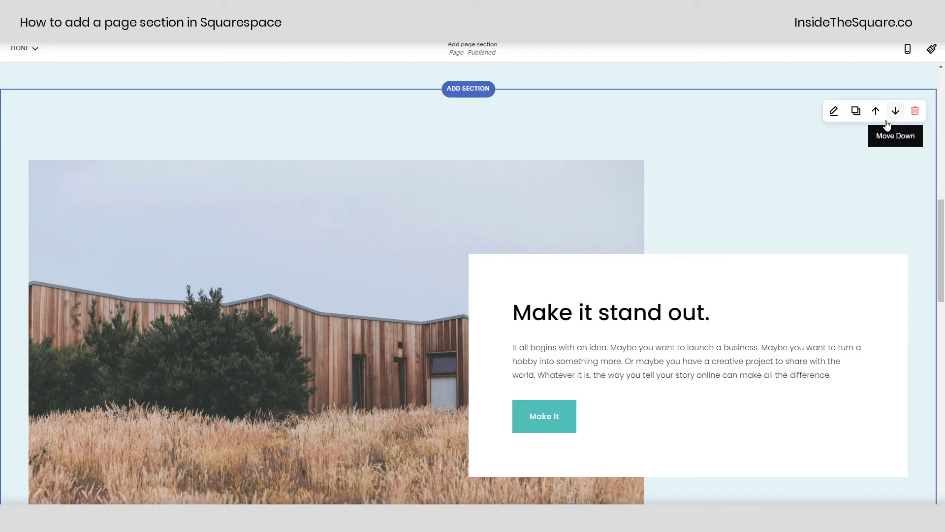
pyautogui.click(895, 111)
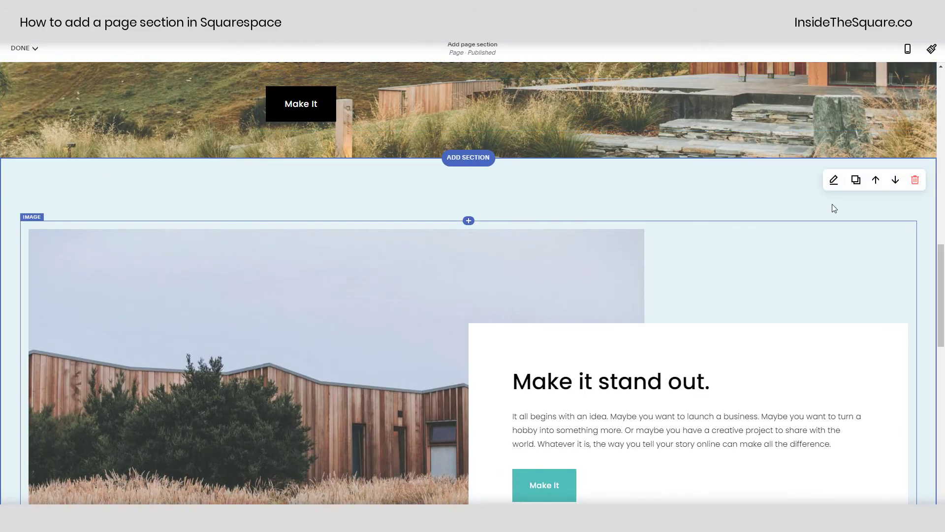
# Step: Give the new section small height and small content width, with content aligned top-right
pyautogui.click(834, 180)
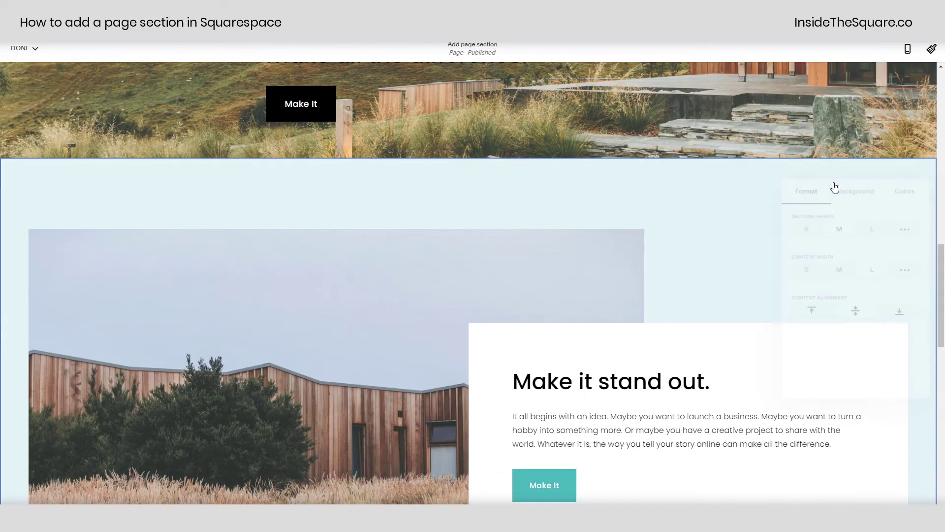
pyautogui.click(803, 227)
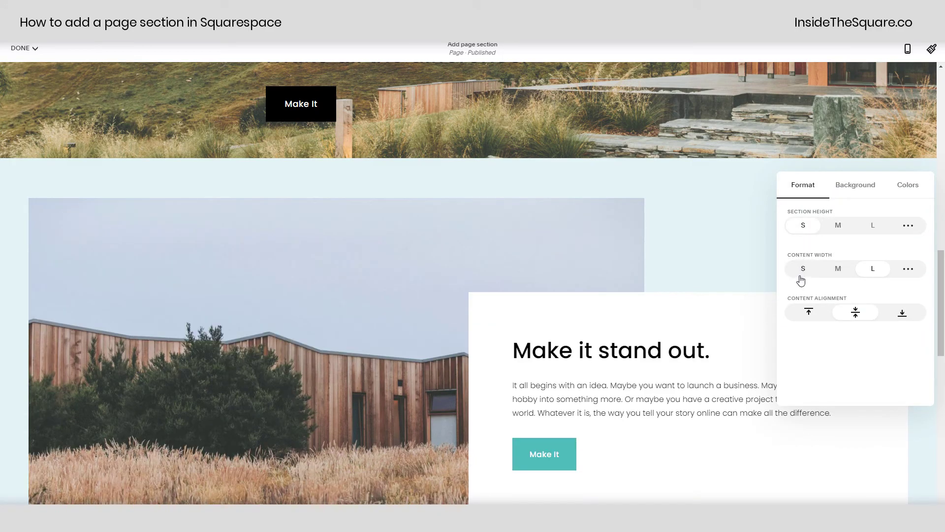
pyautogui.click(803, 269)
pyautogui.click(806, 317)
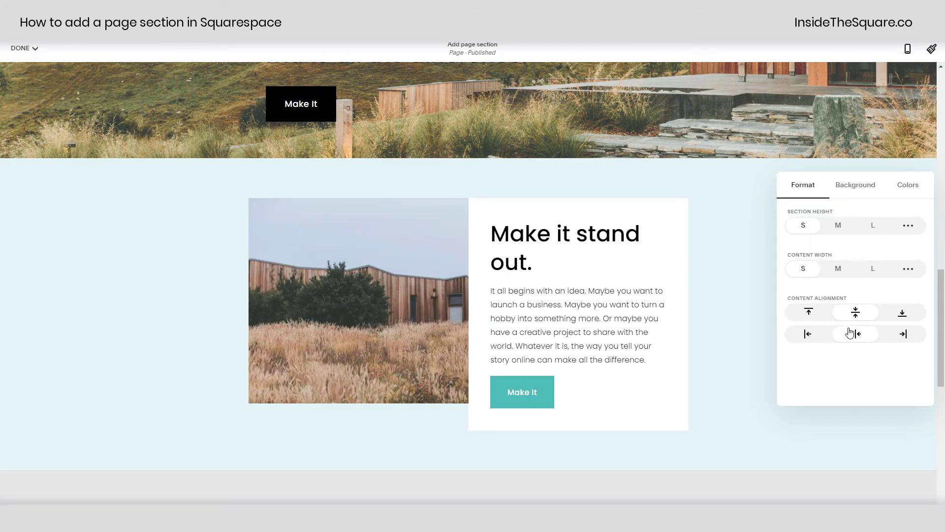
pyautogui.click(900, 338)
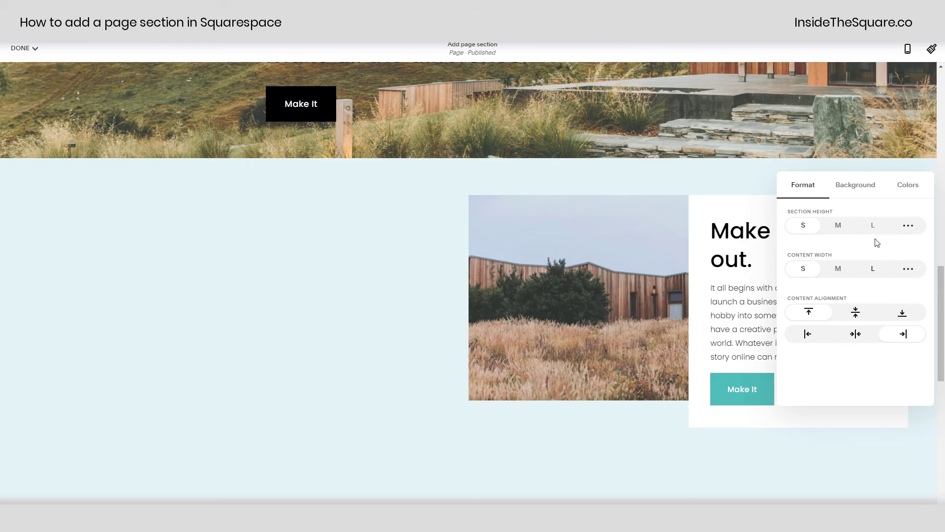
pyautogui.click(852, 185)
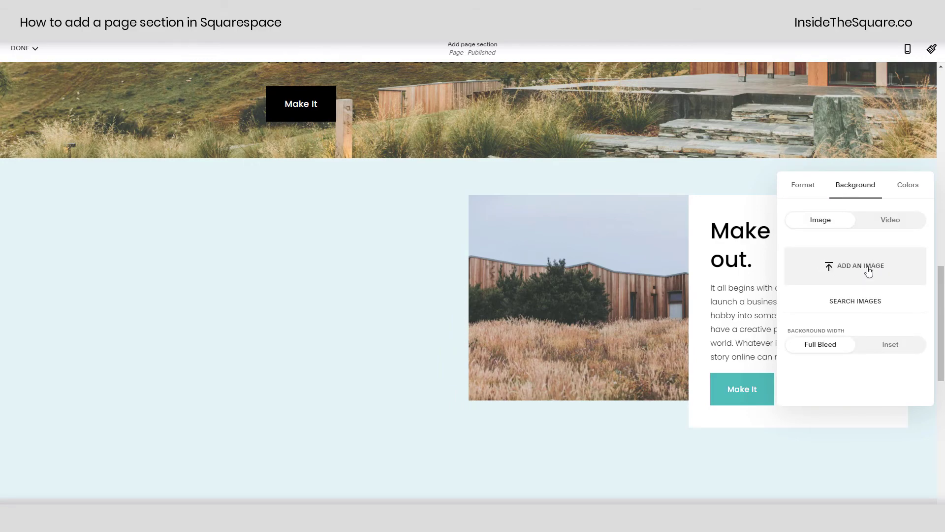
pyautogui.click(906, 186)
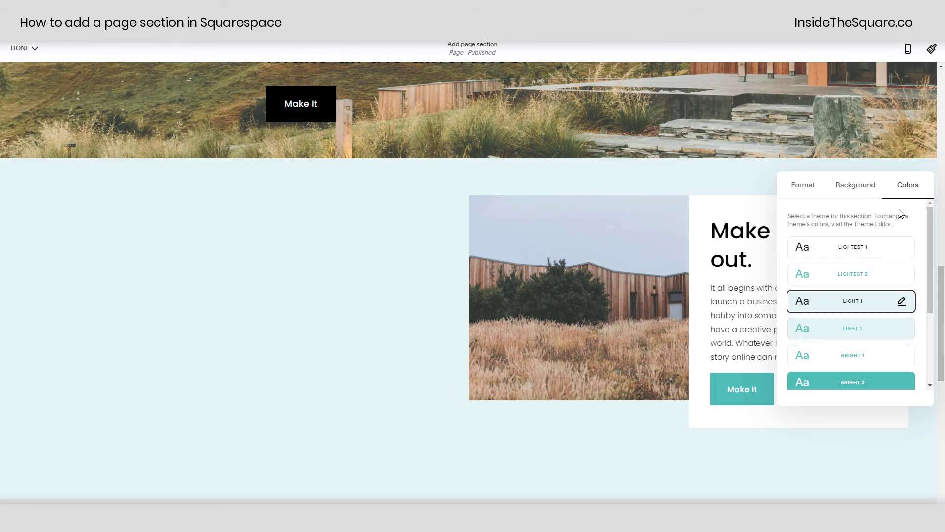
pyautogui.scroll(-3, 887, 334)
pyautogui.scroll(3, 887, 335)
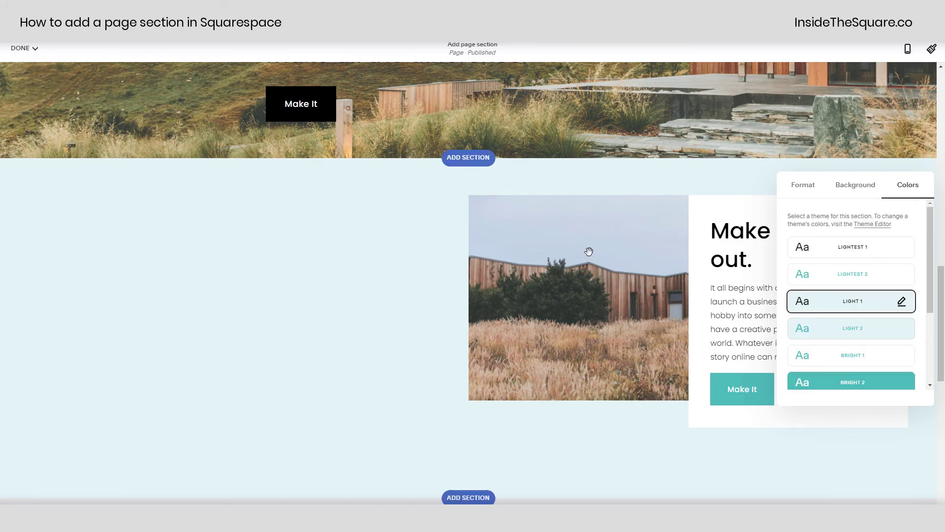
# Step: Close the section settings and save all page changes via Done > Save
pyautogui.click(377, 288)
pyautogui.scroll(10, 367, 315)
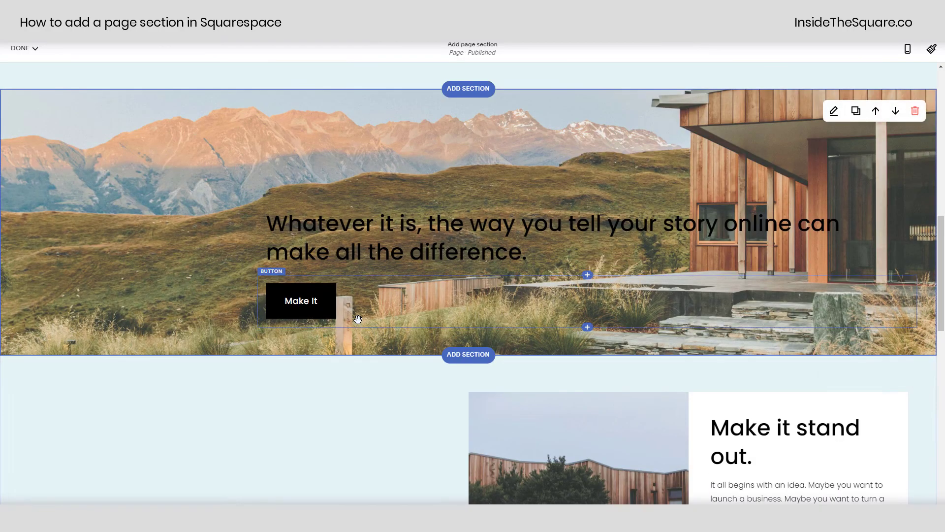
pyautogui.scroll(4, 361, 323)
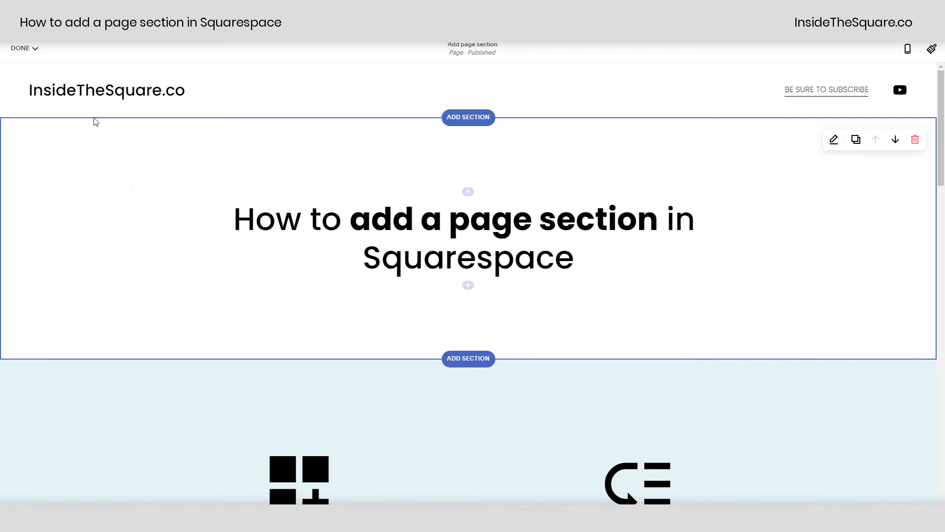
pyautogui.click(22, 48)
pyautogui.click(25, 69)
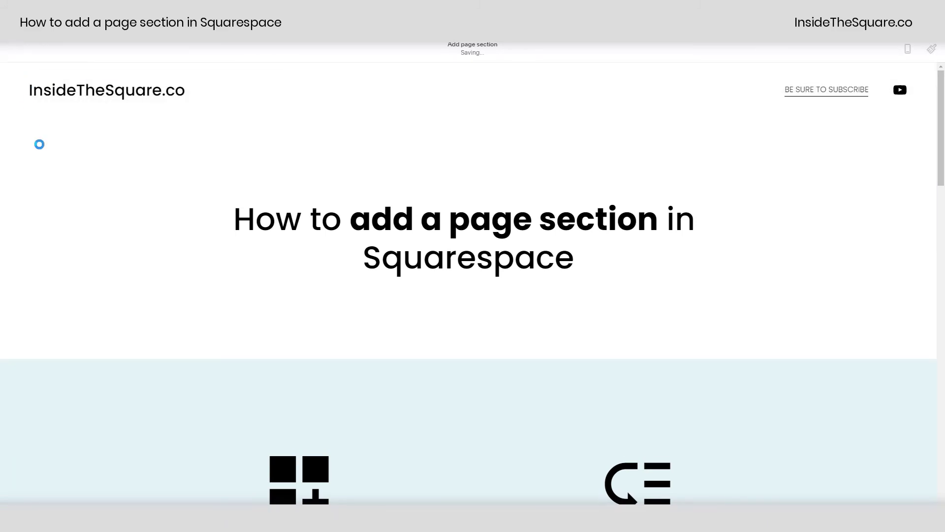